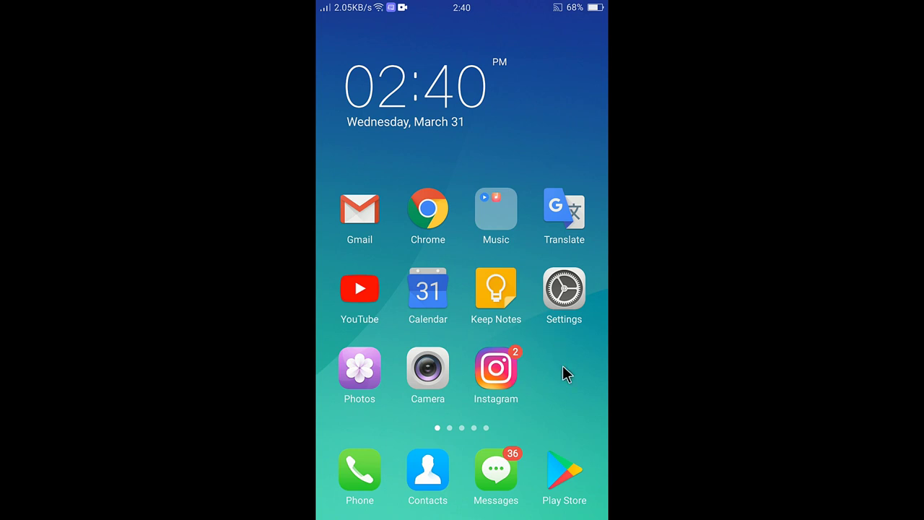
Search the Play Store for 'gboard' and install the Gboard app.
click(563, 468)
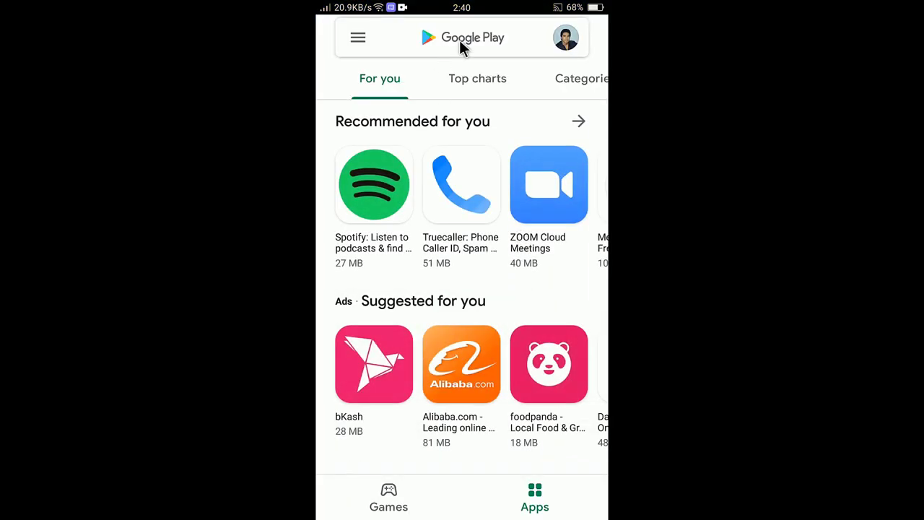
click(460, 42)
text(g)
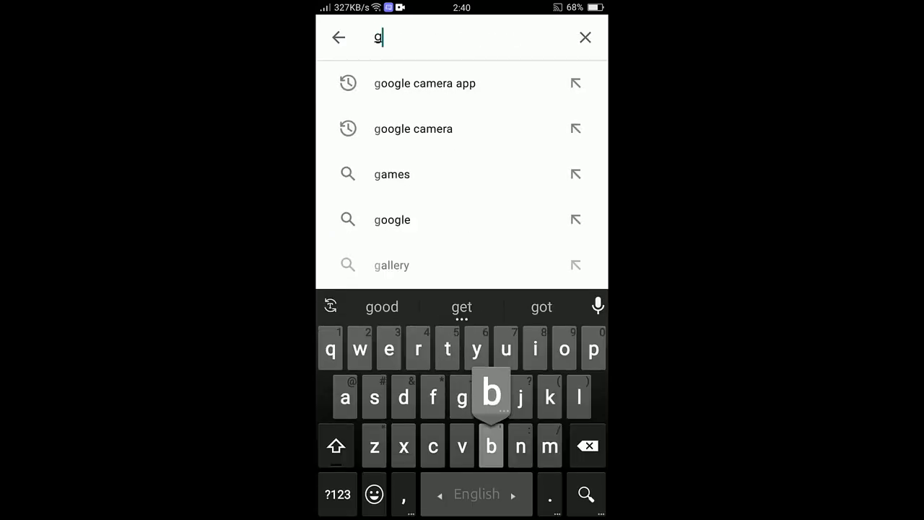
text(boar)
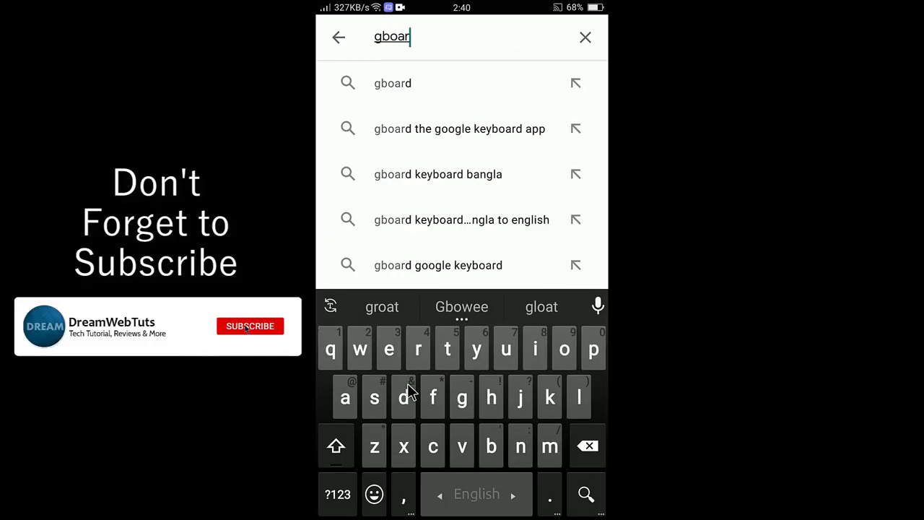
text(d)
click(457, 82)
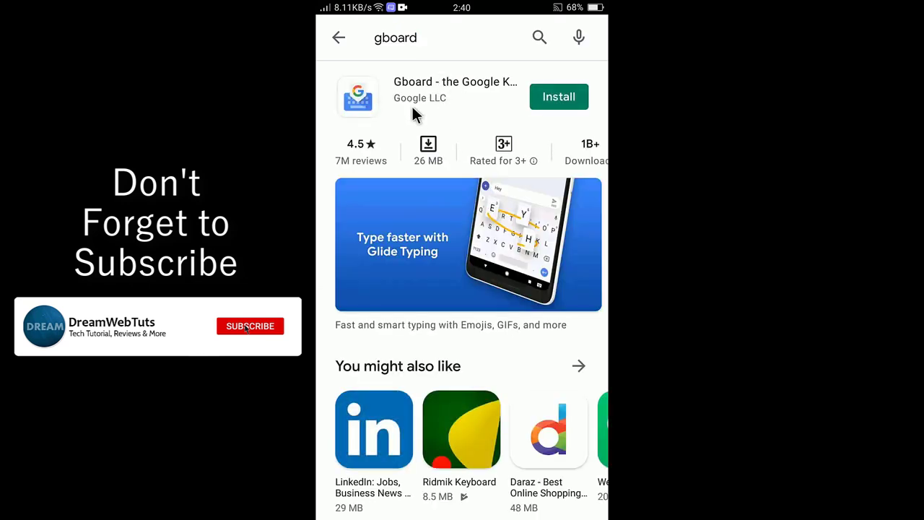
click(560, 96)
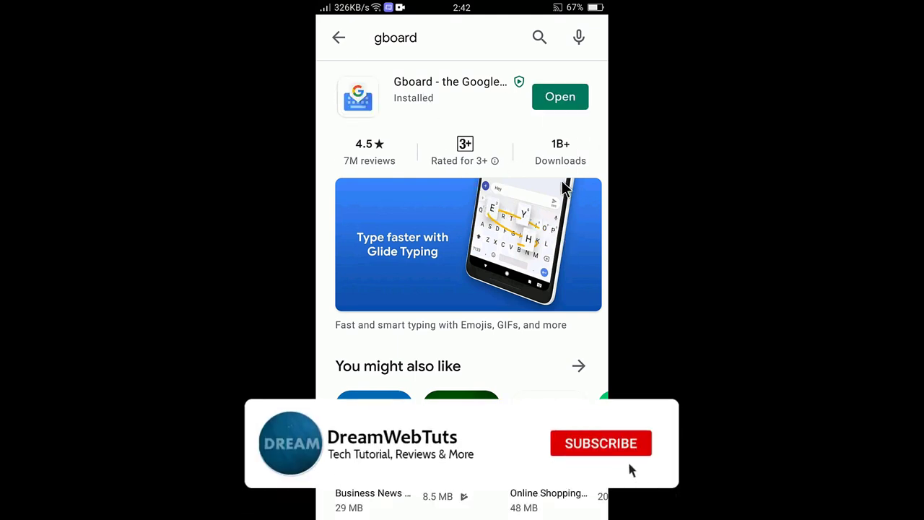
Enable Gboard as an input method and switch the GBOX keyboard off.
click(561, 96)
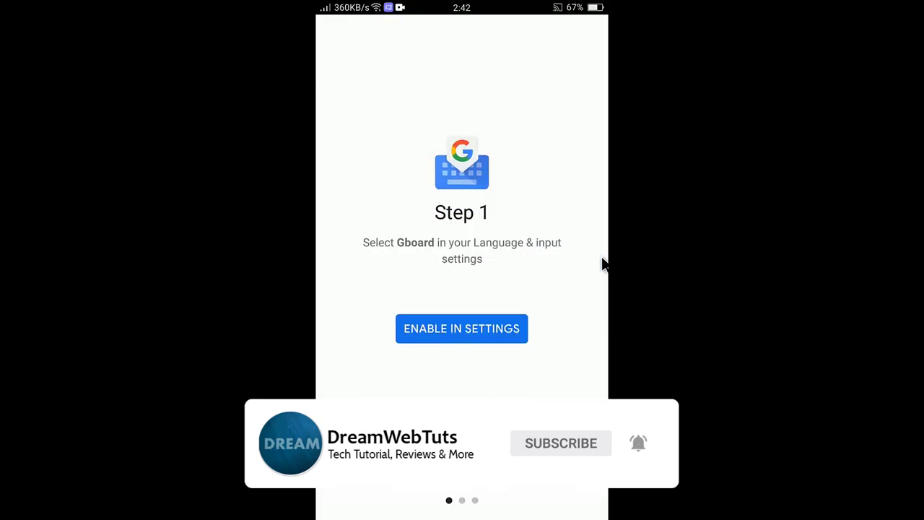
click(489, 333)
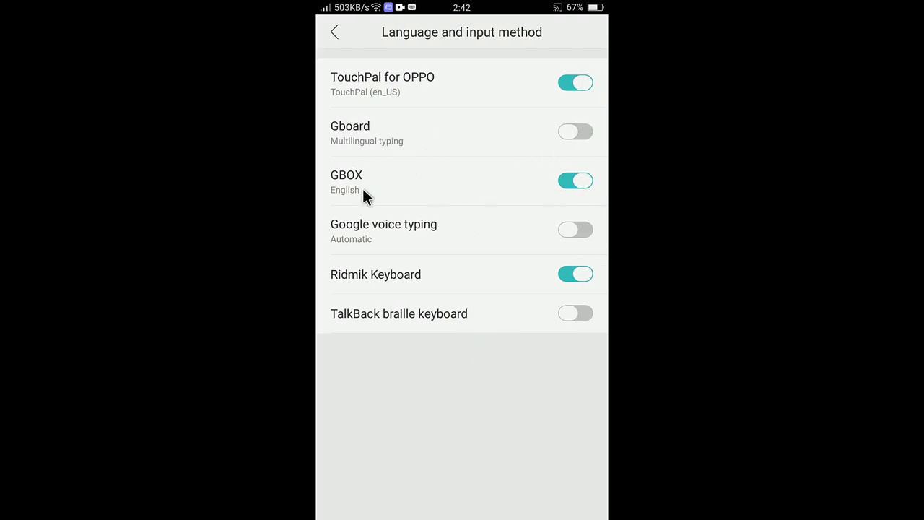
click(572, 182)
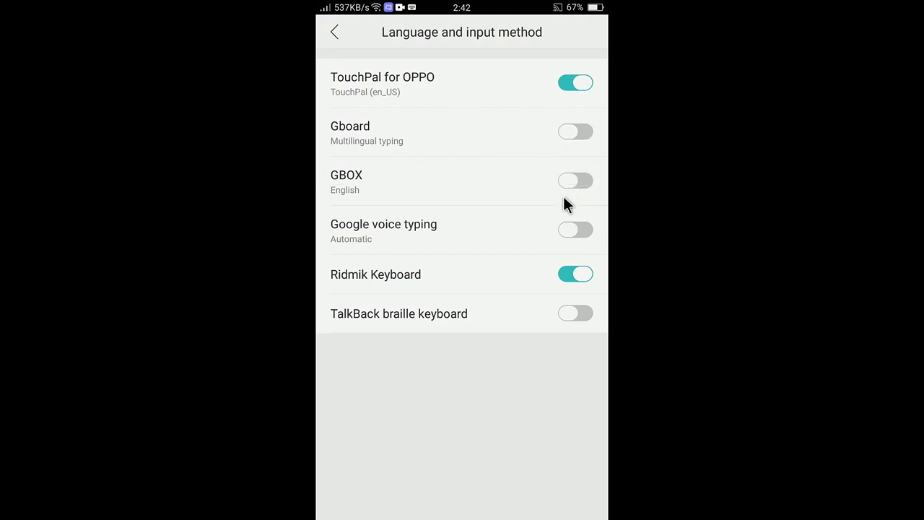
click(584, 134)
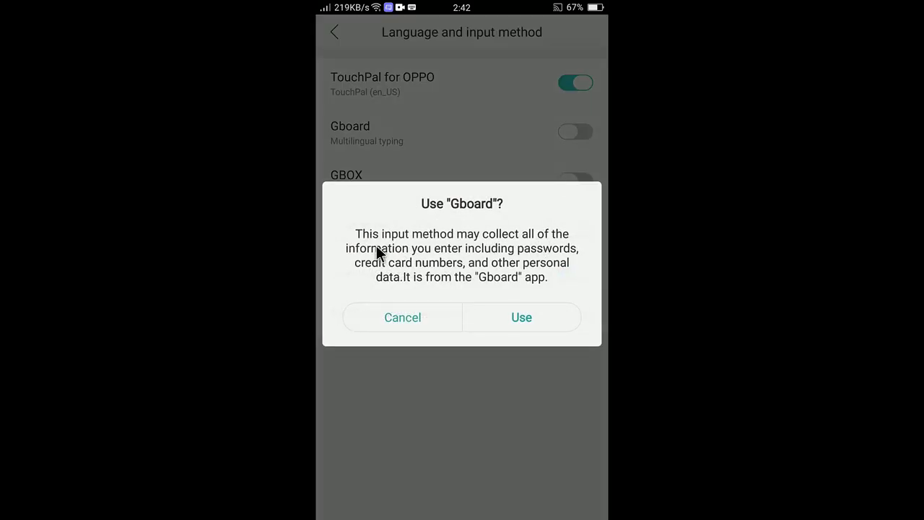
click(536, 315)
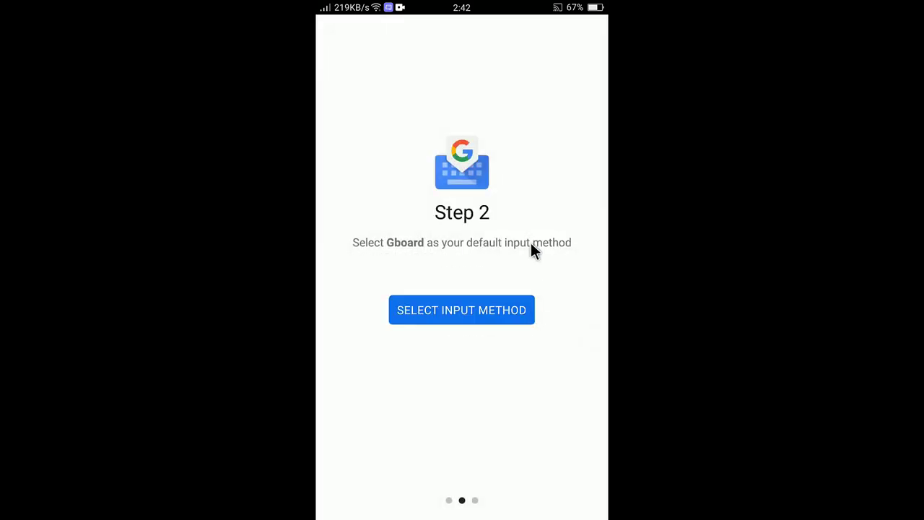
Select Gboard as the default input method and finish setup.
click(500, 314)
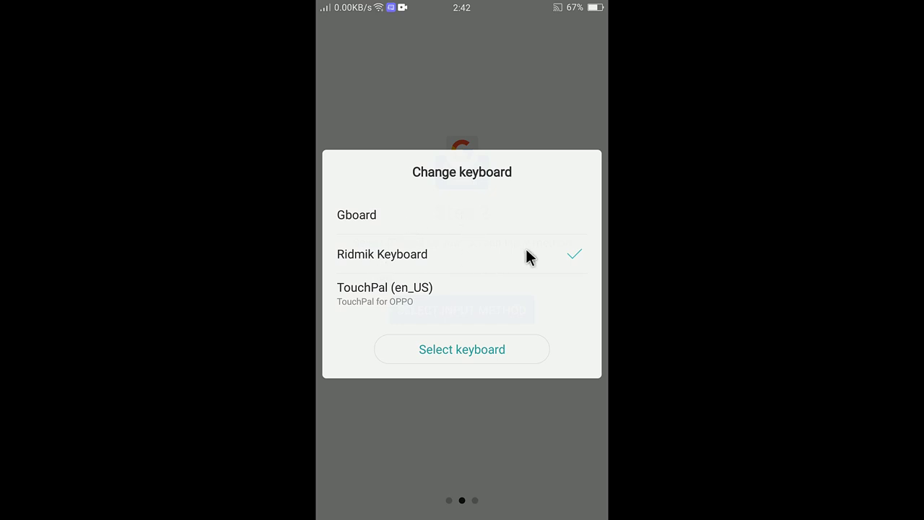
click(466, 215)
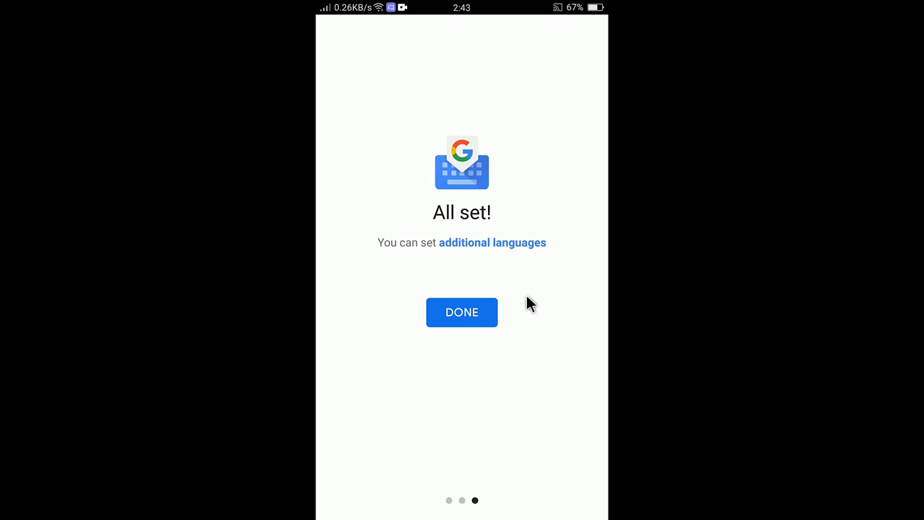
click(483, 311)
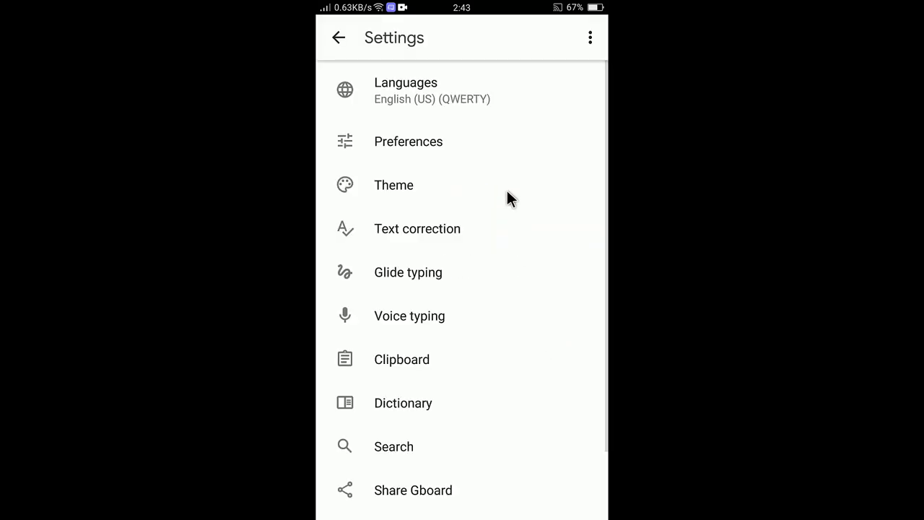
drag(496, 345, 470, 358)
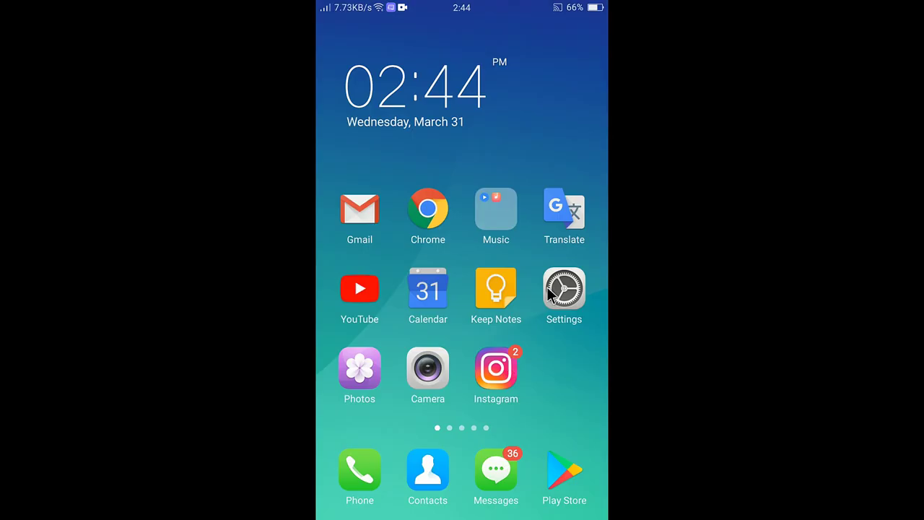
click(432, 210)
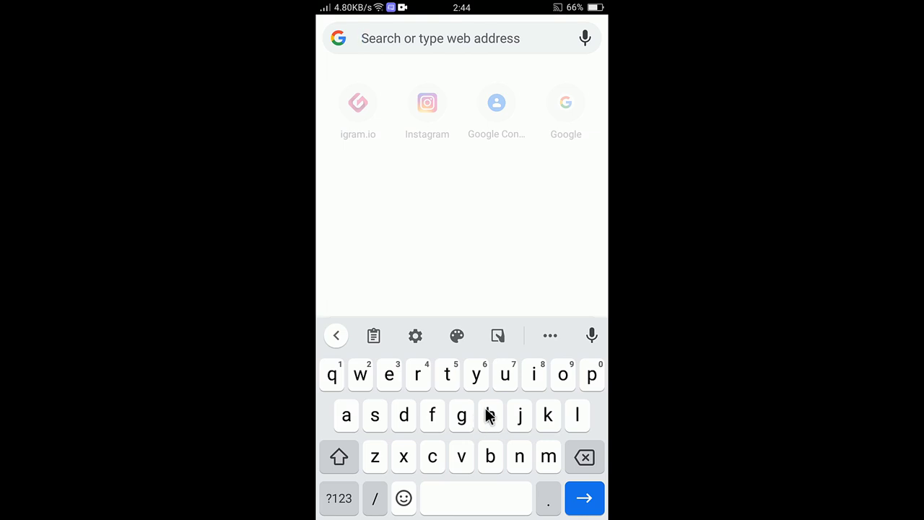
click(551, 338)
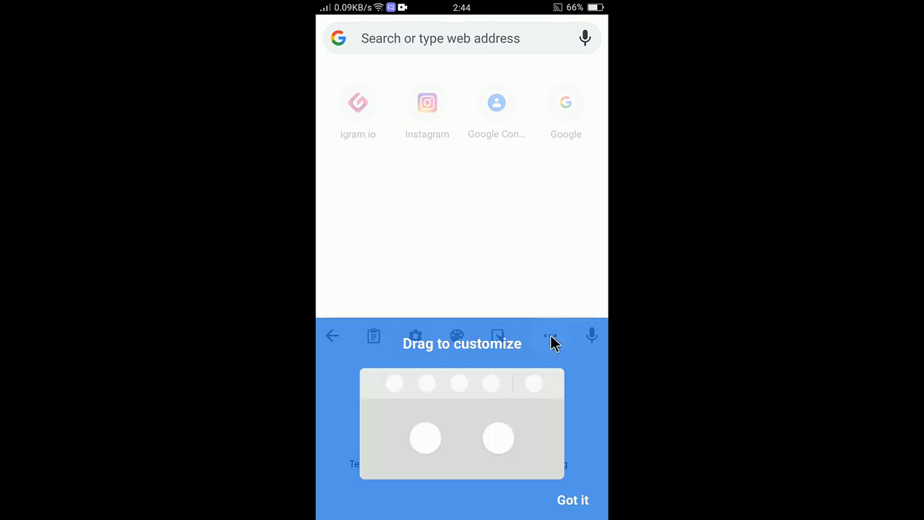
click(581, 501)
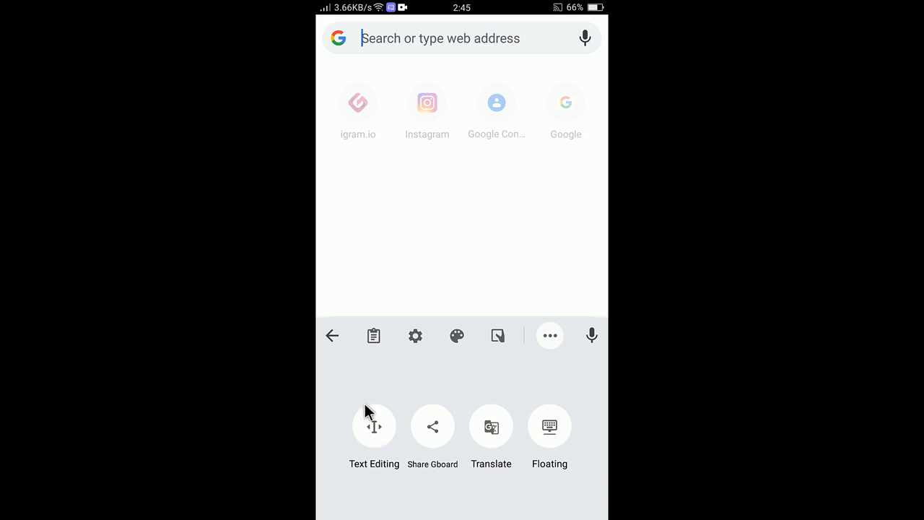
click(332, 336)
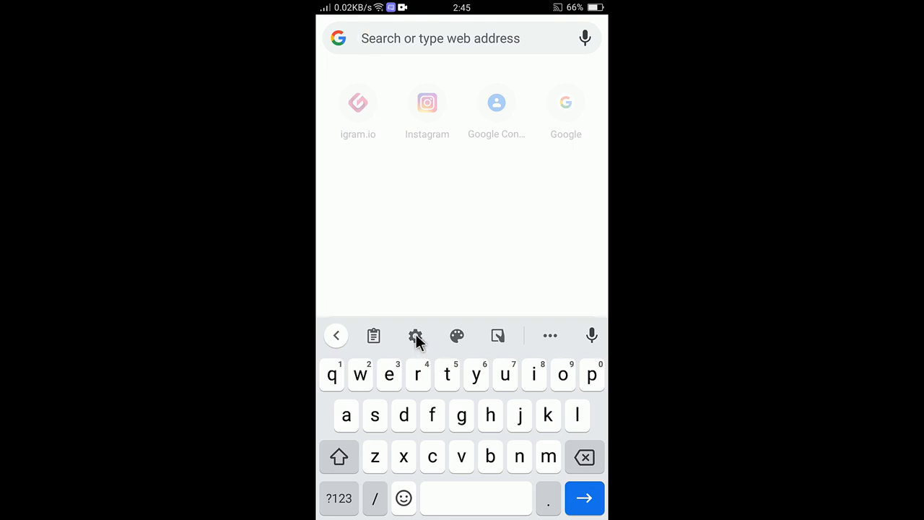
key(alt+h)
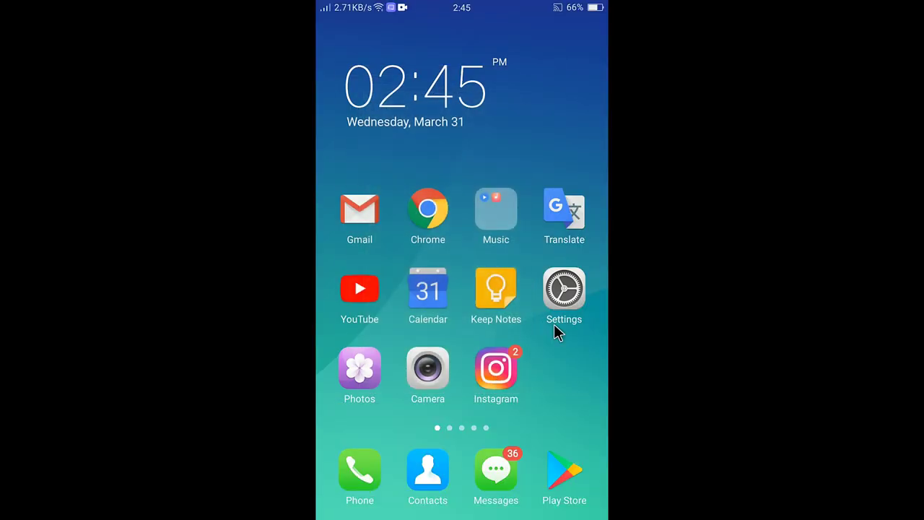
Go to Settings > Additional Settings > Language & Input, showing Gboard as default keyboard.
click(553, 285)
drag(553, 406, 544, 145)
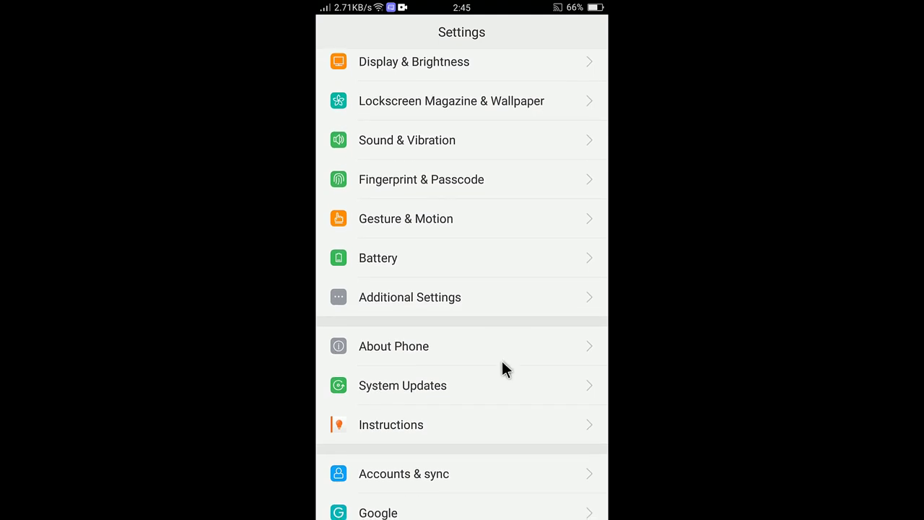
drag(502, 362, 506, 176)
mouse_move(487, 365)
mouse_down()
mouse_move(501, 162)
mouse_move(494, 361)
mouse_up()
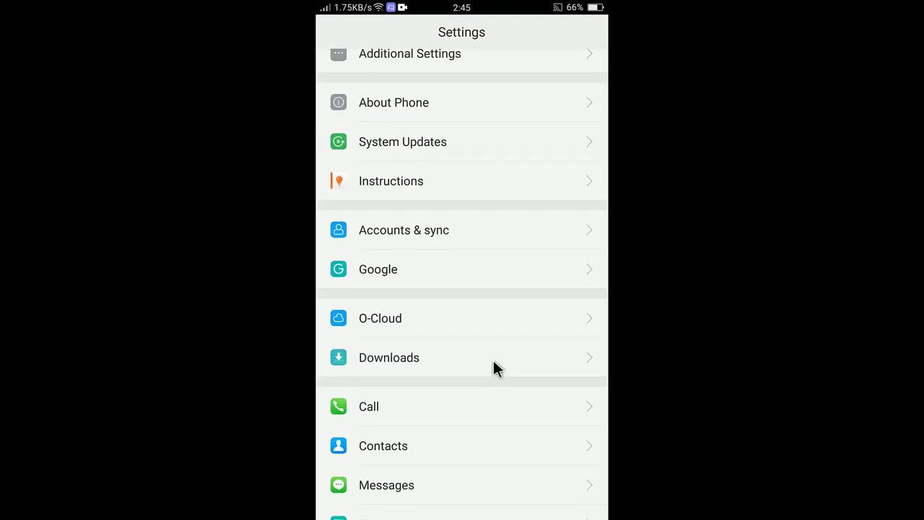
drag(455, 181, 467, 321)
click(455, 188)
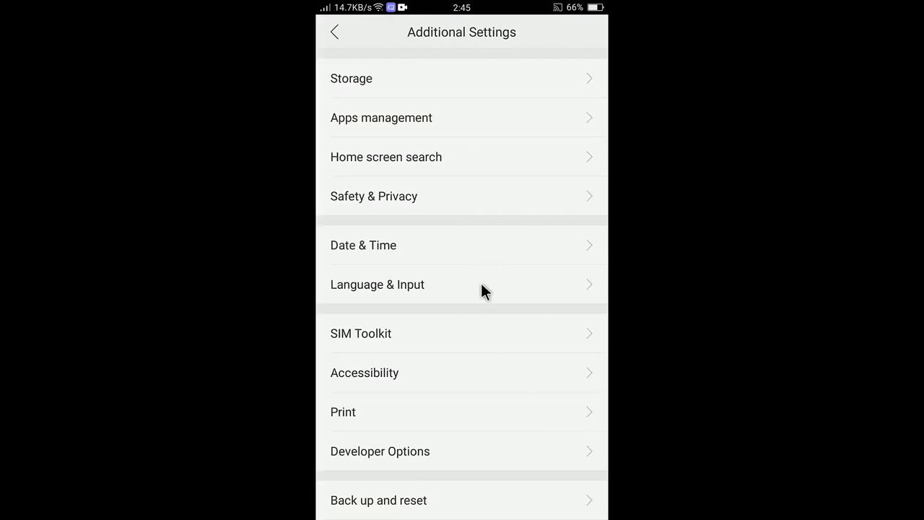
click(431, 284)
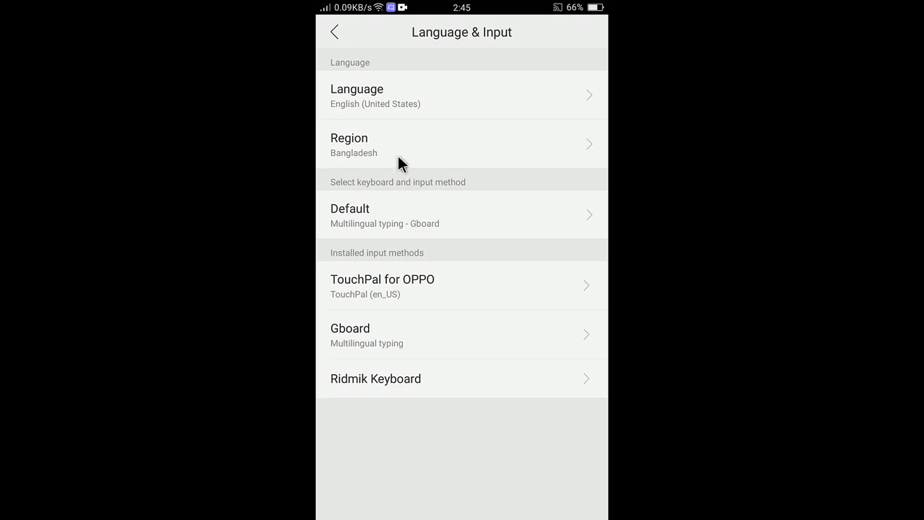
Add Bangla (Bangladesh) with only the abc → বাংলা layout to Gboard, then exit settings.
click(434, 340)
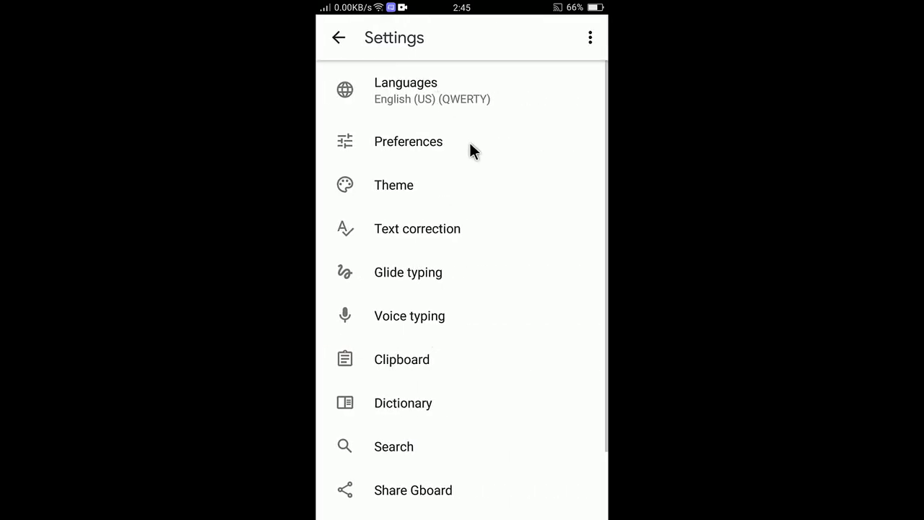
click(468, 93)
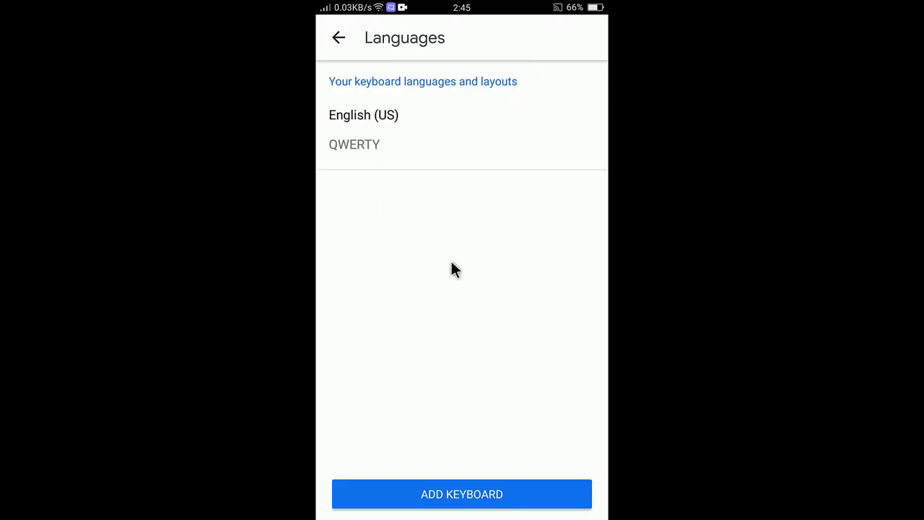
click(469, 498)
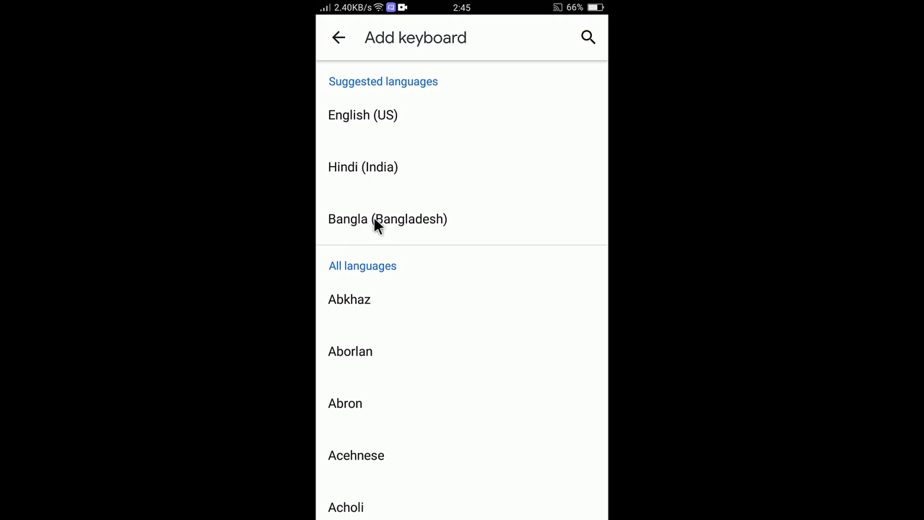
click(417, 217)
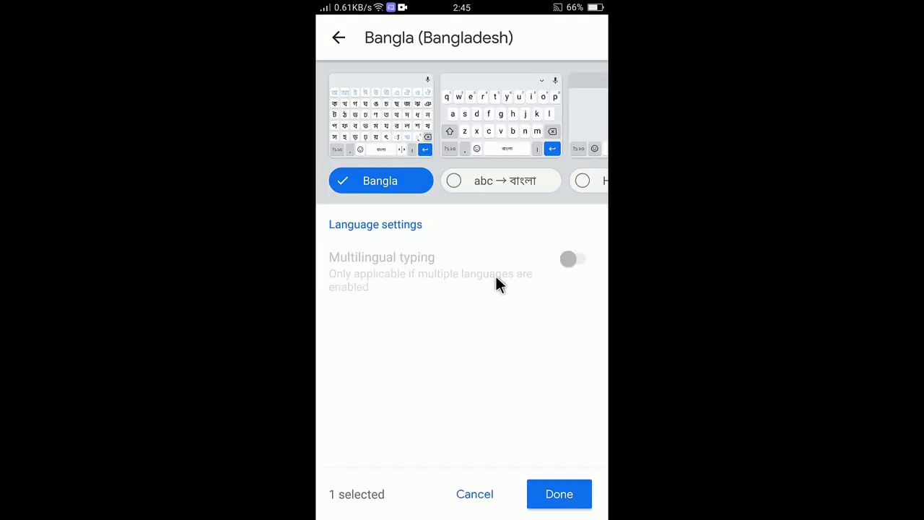
click(454, 179)
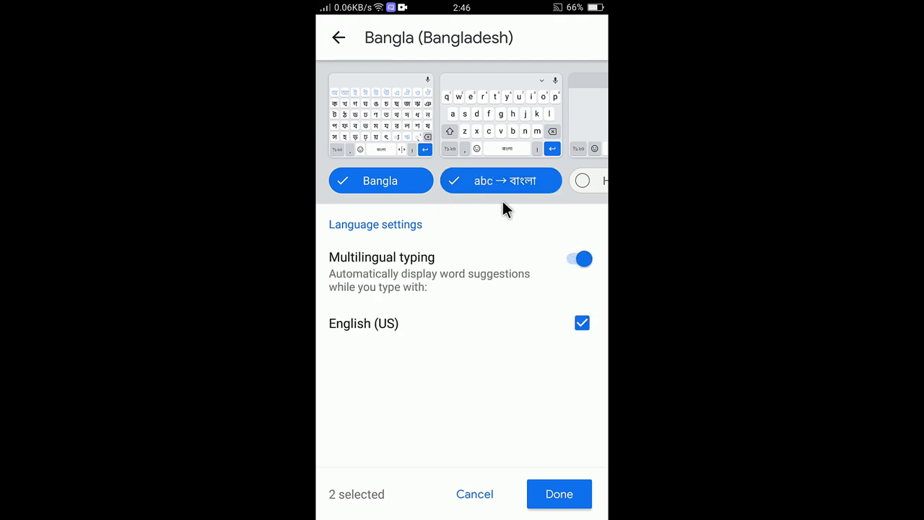
click(381, 186)
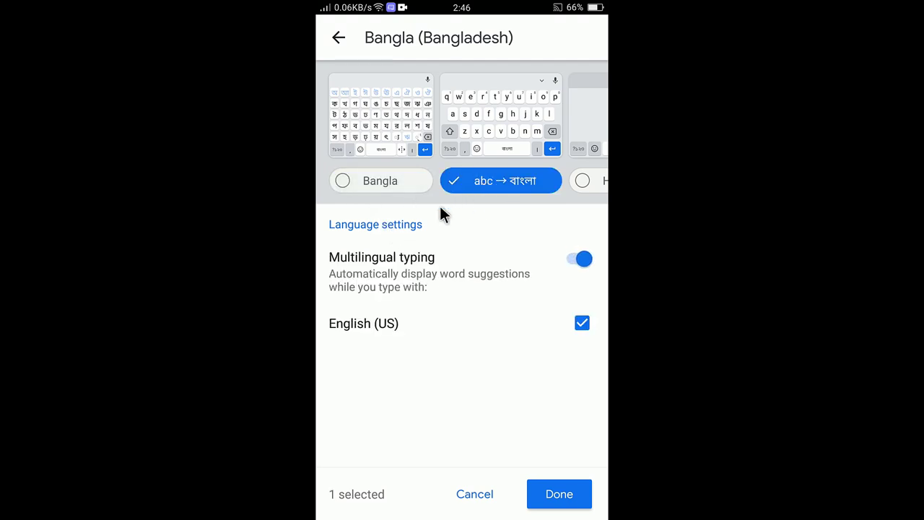
click(574, 497)
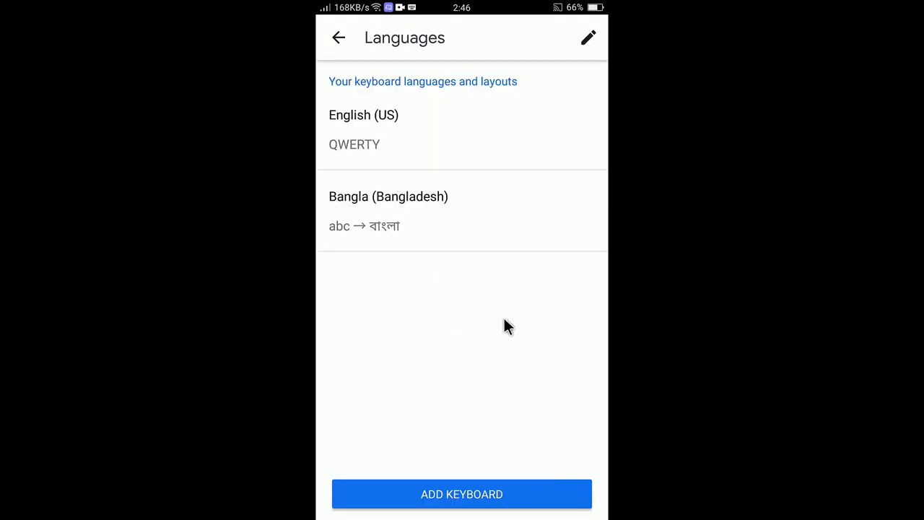
click(342, 40)
click(339, 37)
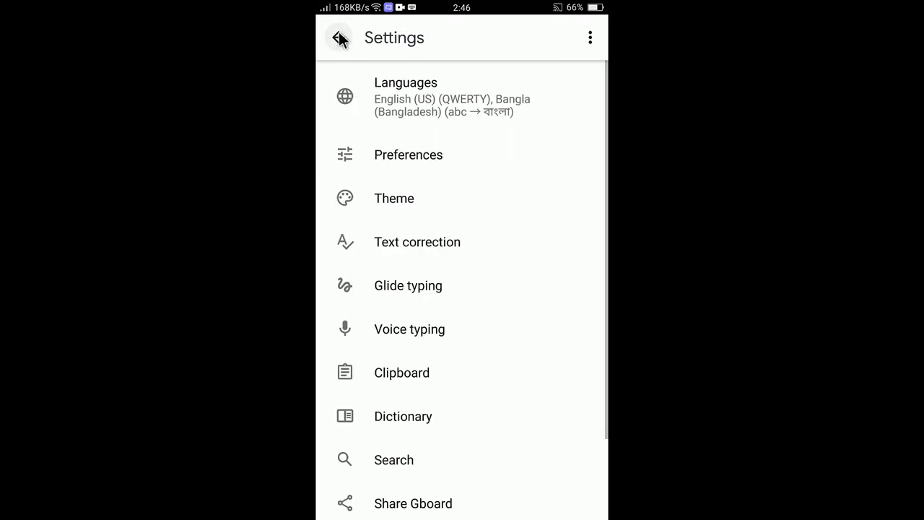
In a new Chrome tab, switch Gboard to the Bangla abc → বাংলা keyboard.
middle_click(483, 281)
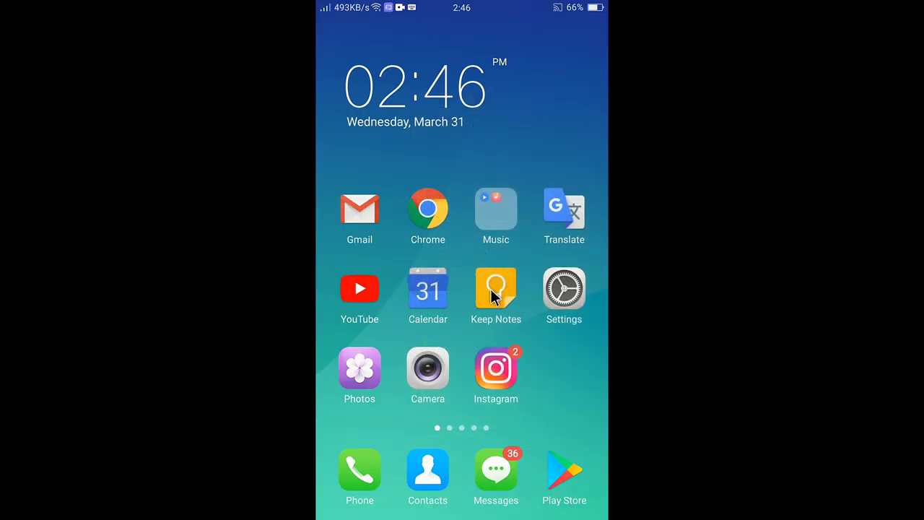
click(432, 205)
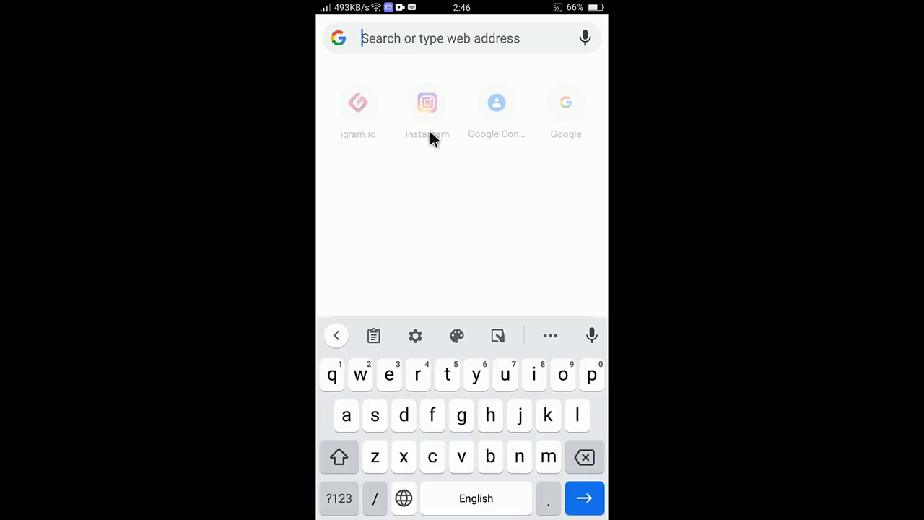
click(483, 503)
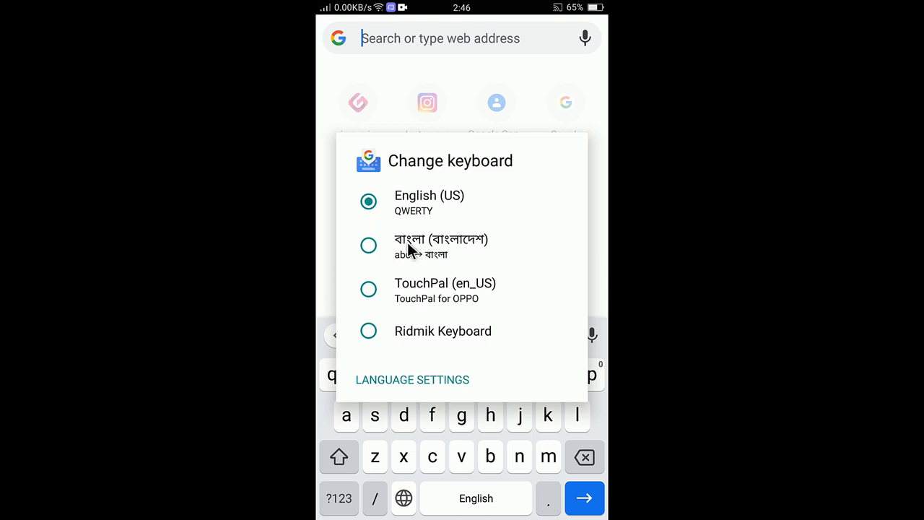
click(370, 245)
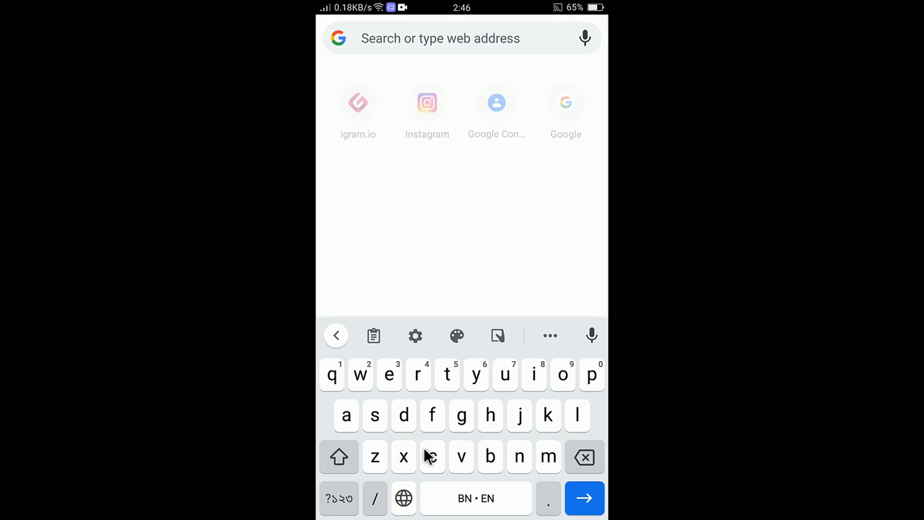
Type 'bangla' in the address bar so it becomes বাংলা, erase it, and go home.
click(491, 457)
click(347, 415)
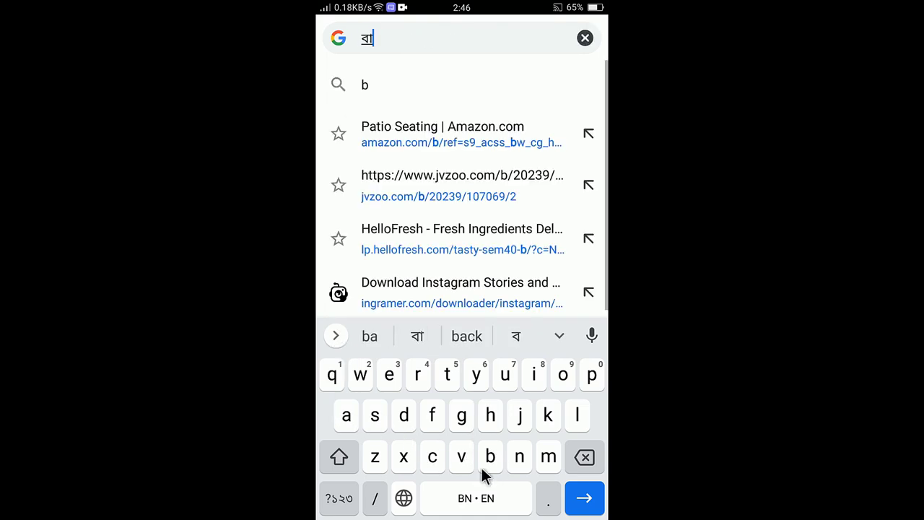
click(519, 456)
click(462, 415)
click(571, 423)
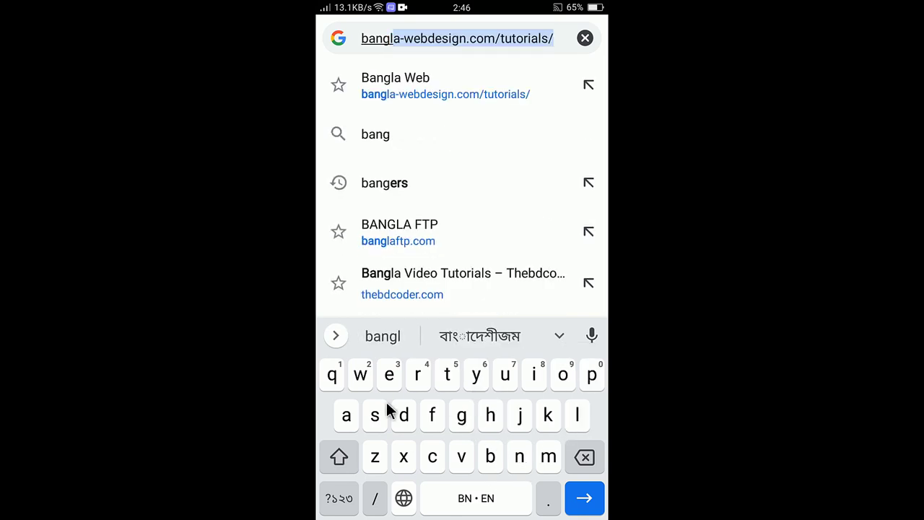
click(347, 417)
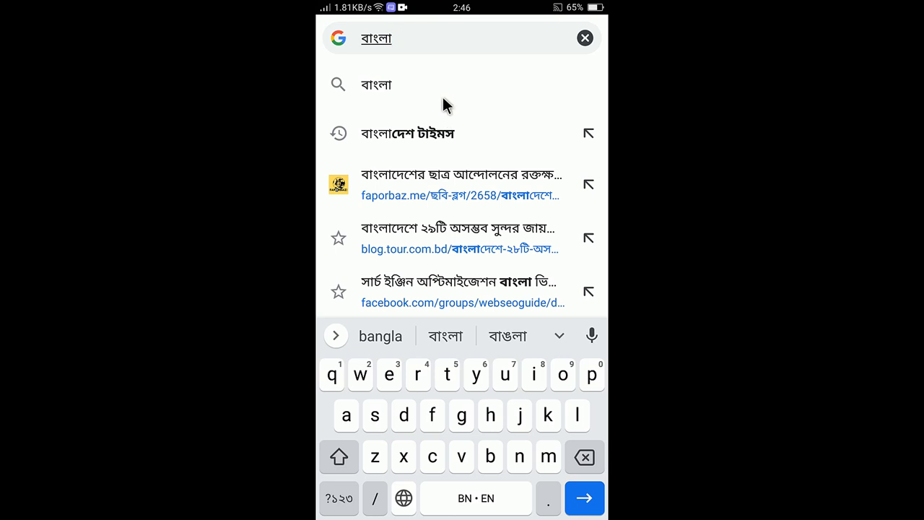
key(BackSpace)
key(BackSpace)
key(BackSpace)
key(BackSpace)
key(BackSpace)
key(BackSpace)
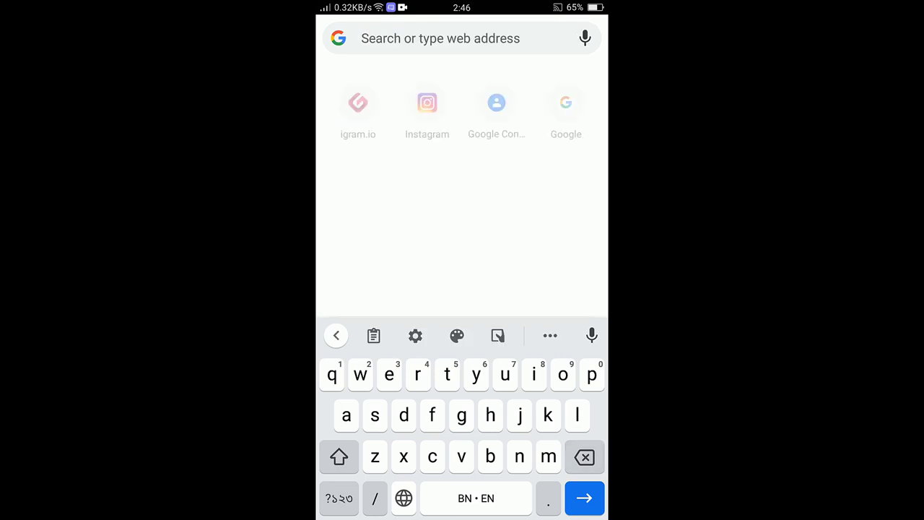
key(Home)
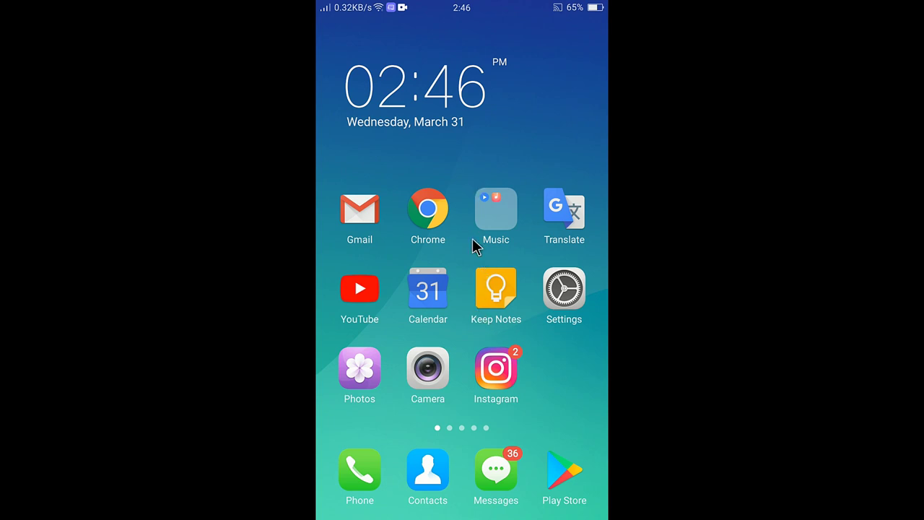
In Chrome, toggle Gboard between Bangla and English, ending on English.
click(435, 212)
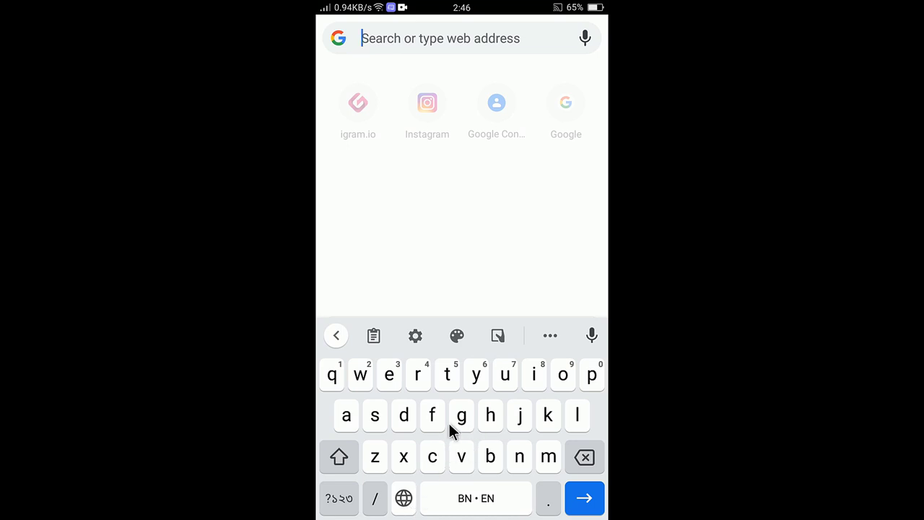
click(404, 497)
click(402, 498)
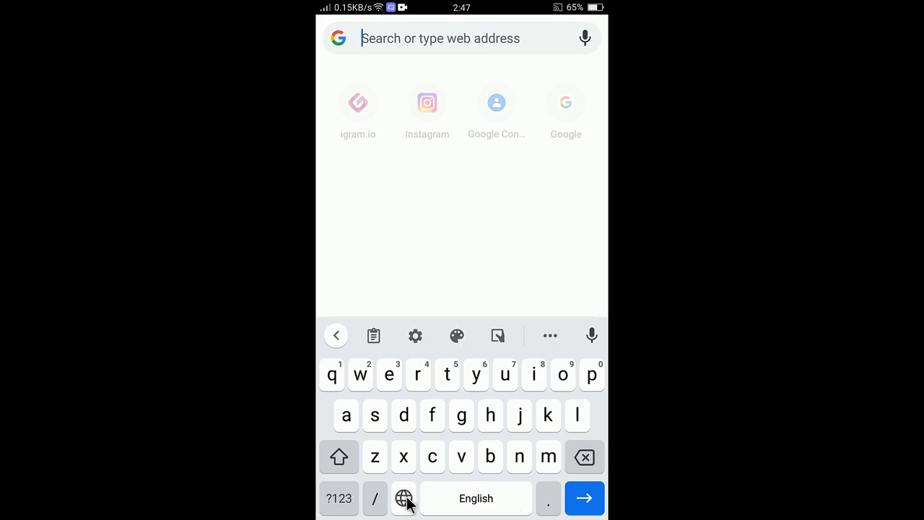
click(404, 498)
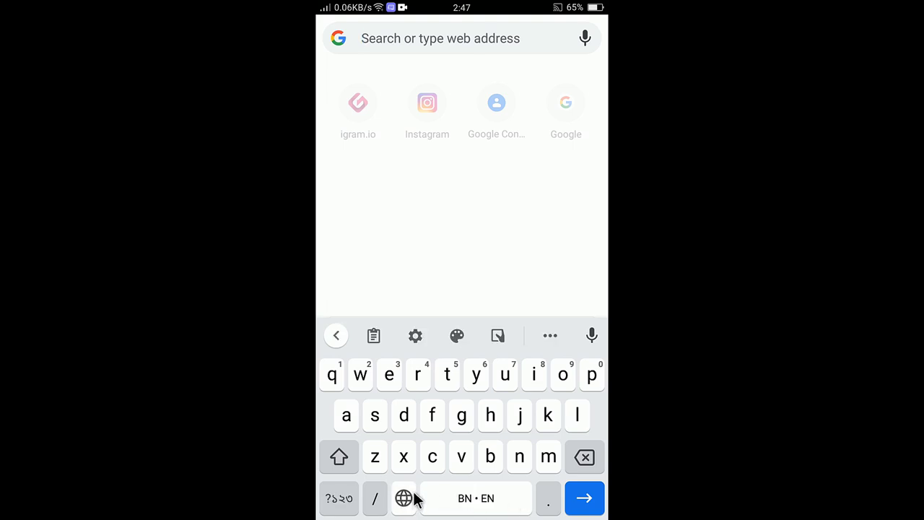
click(473, 498)
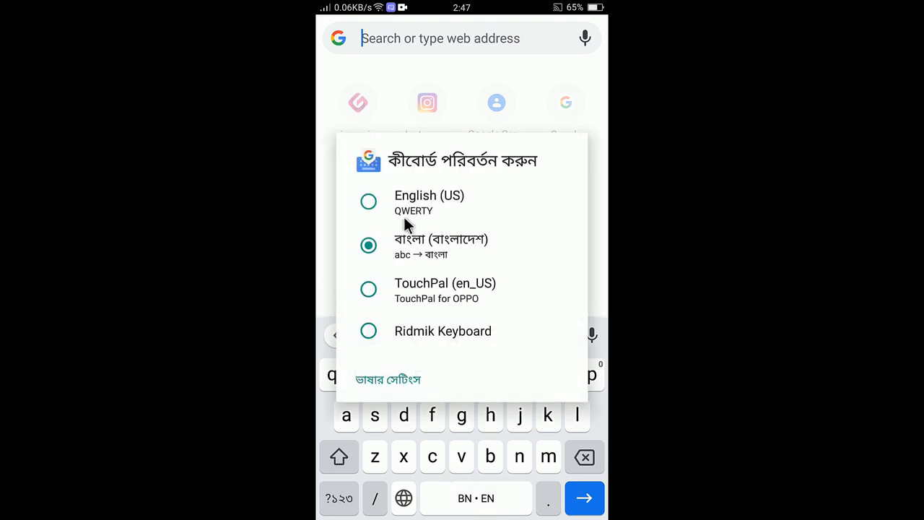
click(414, 497)
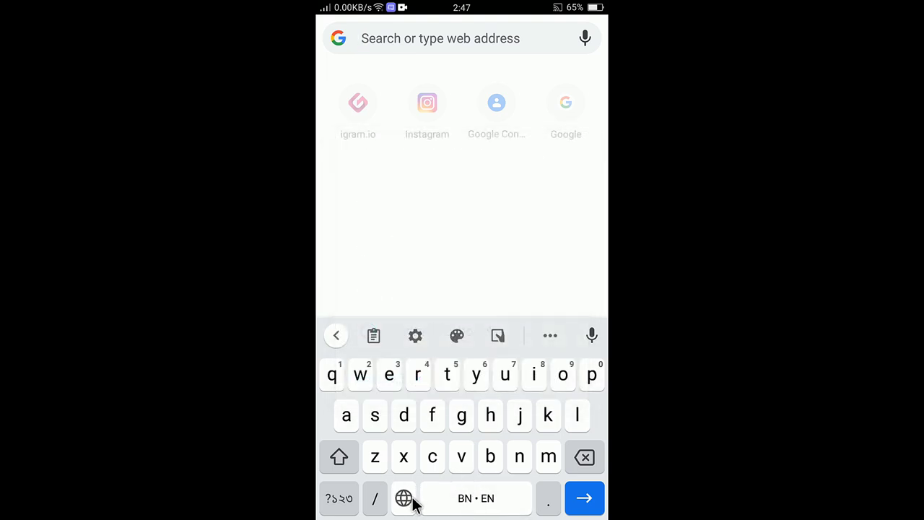
click(405, 498)
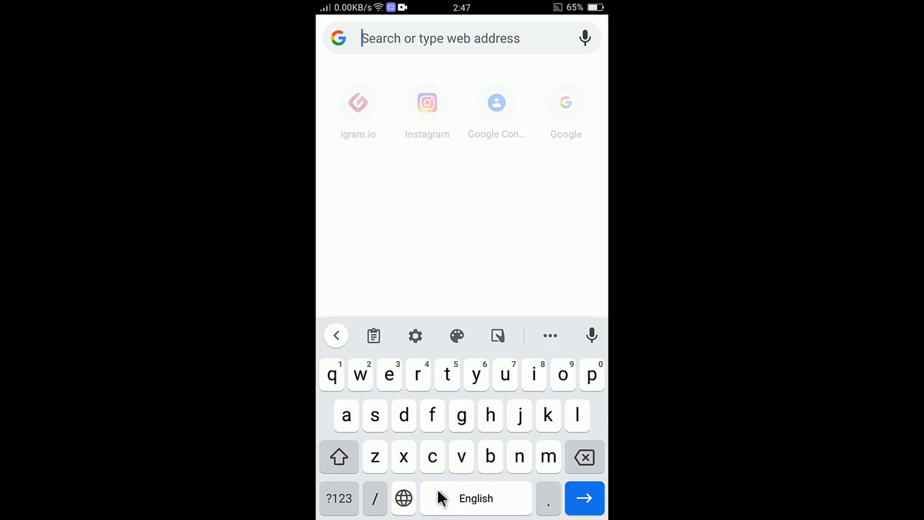
click(457, 335)
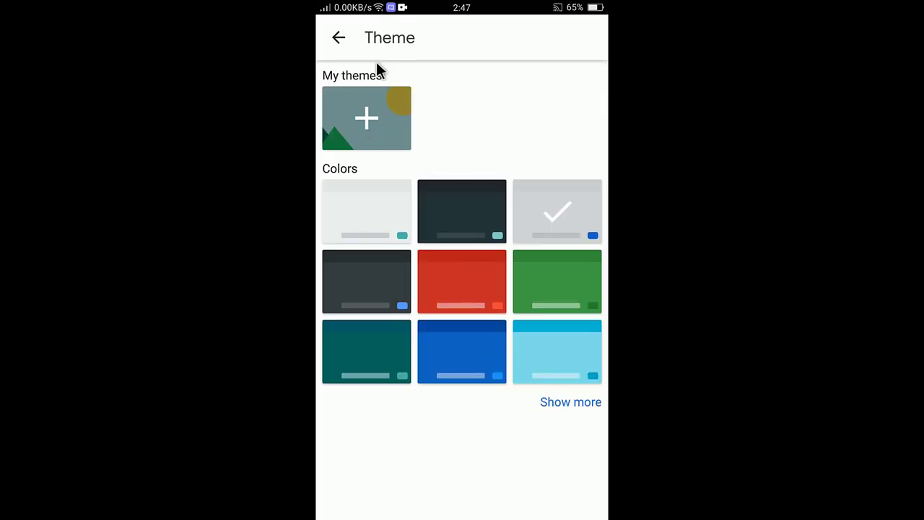
click(338, 38)
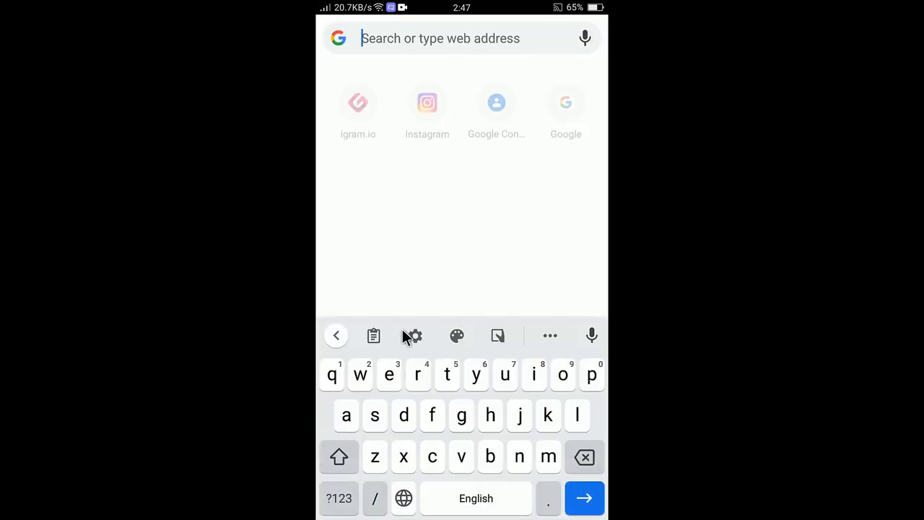
click(373, 337)
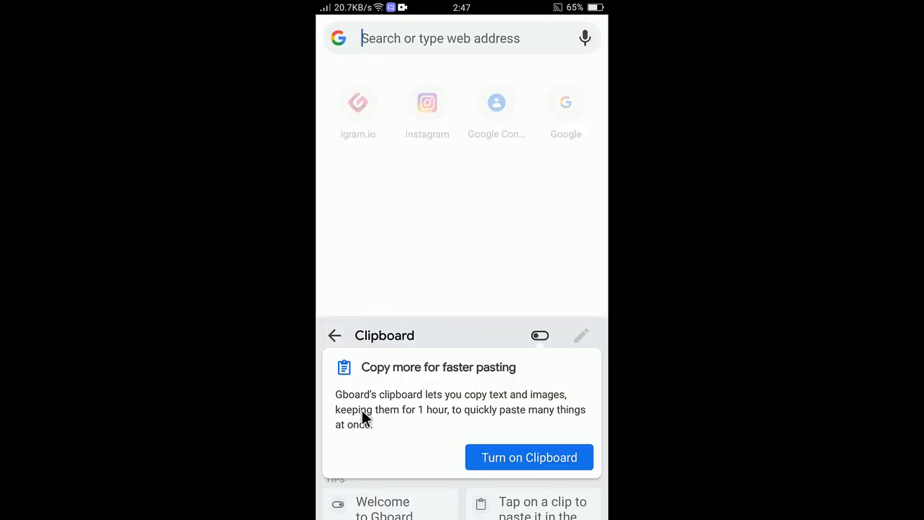
click(334, 336)
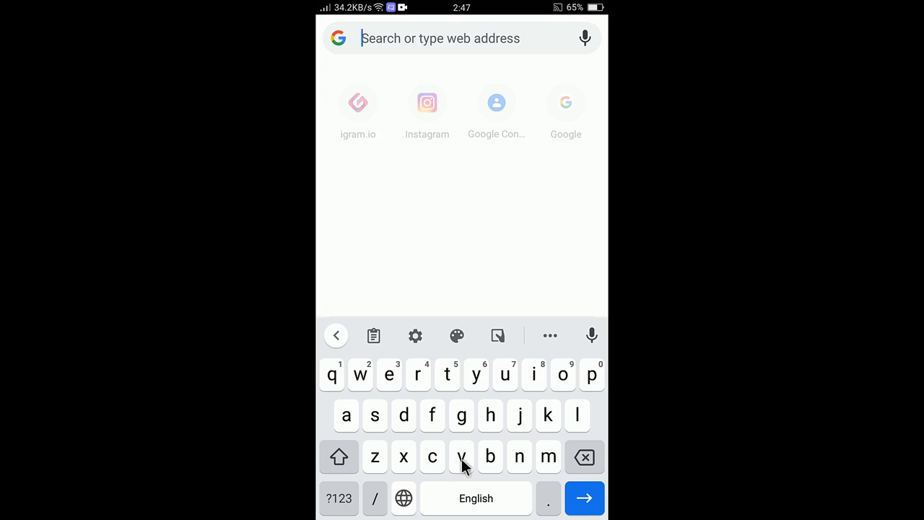
click(416, 334)
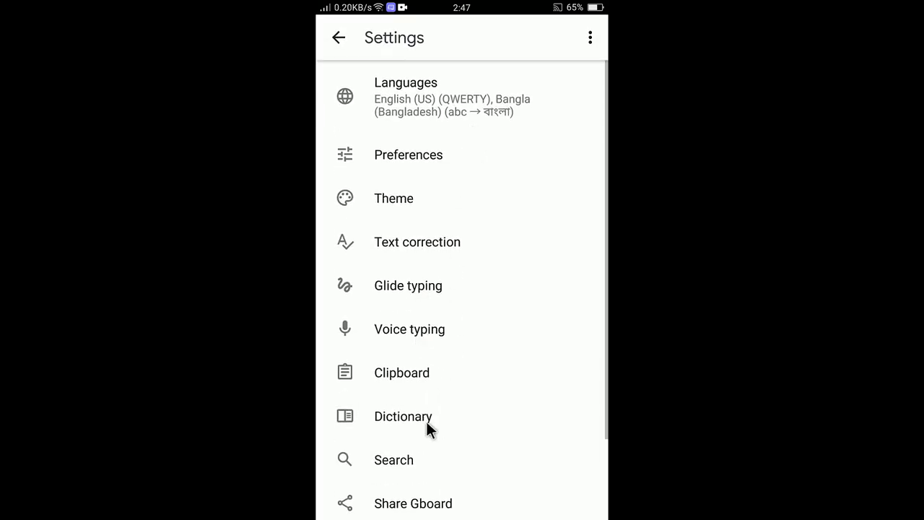
click(338, 39)
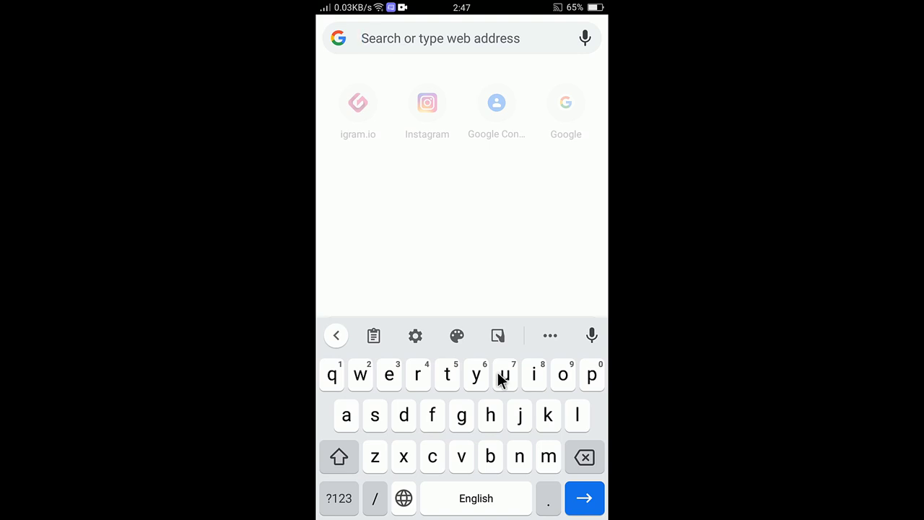
Allow Gboard to record audio for voice typing.
click(592, 337)
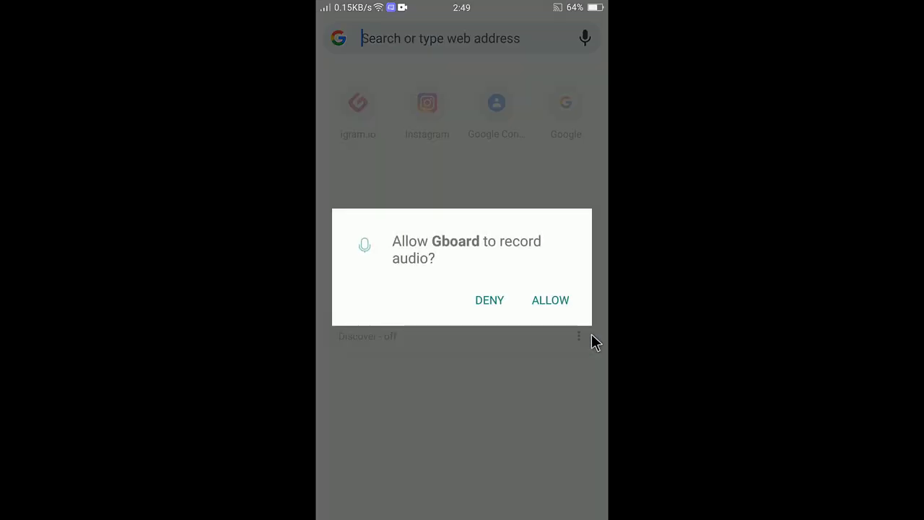
click(542, 300)
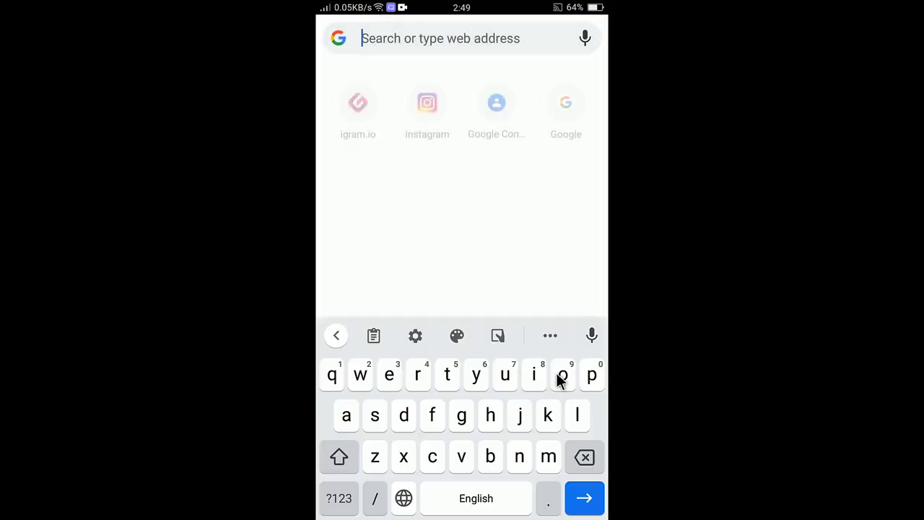